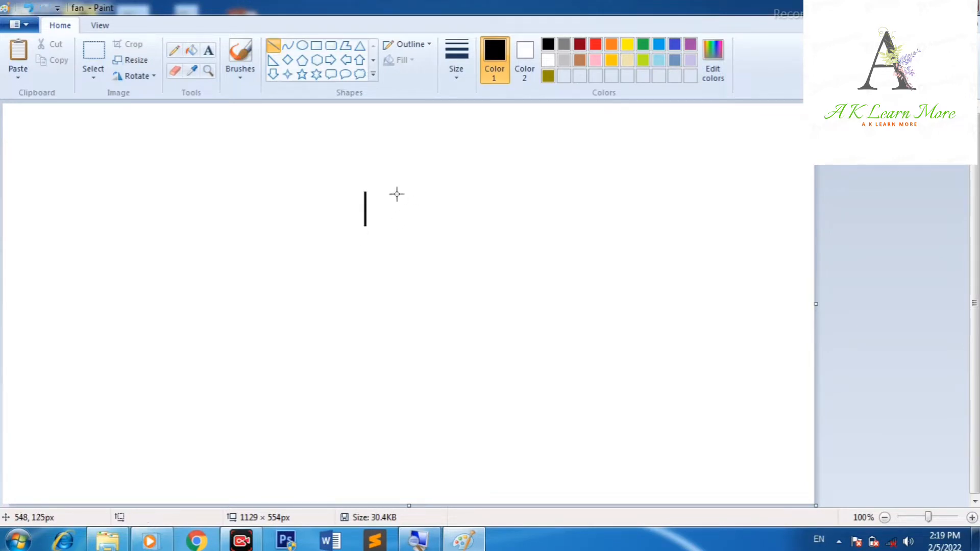
- Draw a second vertical line parallel to the existing short line, on its right side, and choose the Curve tool
left_click_drag(396, 193, 396, 232)
left_click(440, 222)
left_click(303, 46)
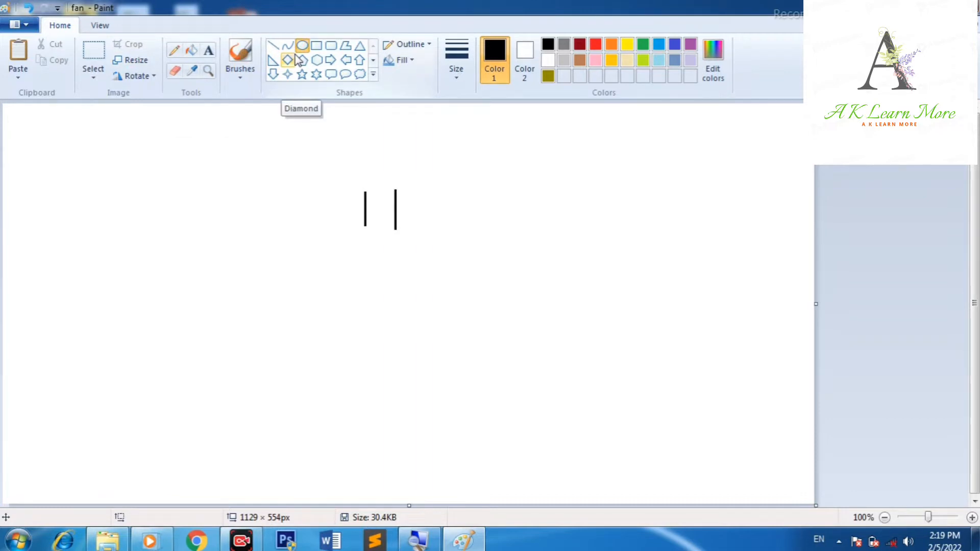
left_click(288, 46)
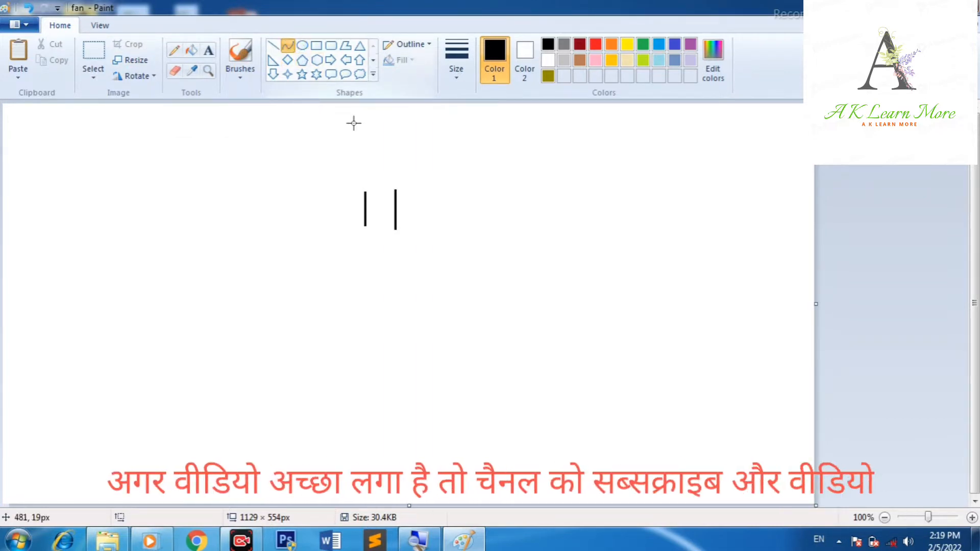
mouse_move(365, 193)
left_mouse_down()
mouse_move(394, 194)
mouse_move(374, 186)
mouse_move(392, 184)
left_mouse_up()
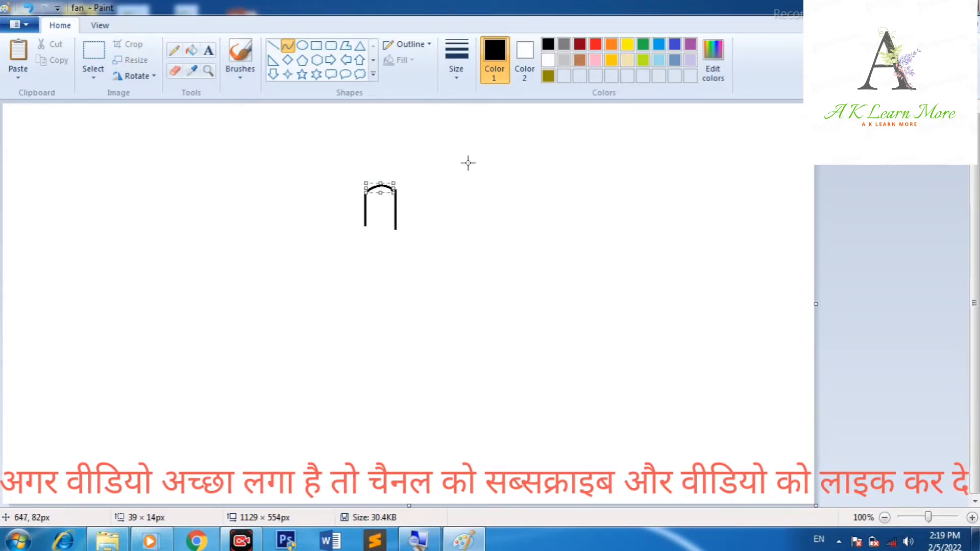
left_click_drag(394, 183, 468, 213)
key("ctrl+z")
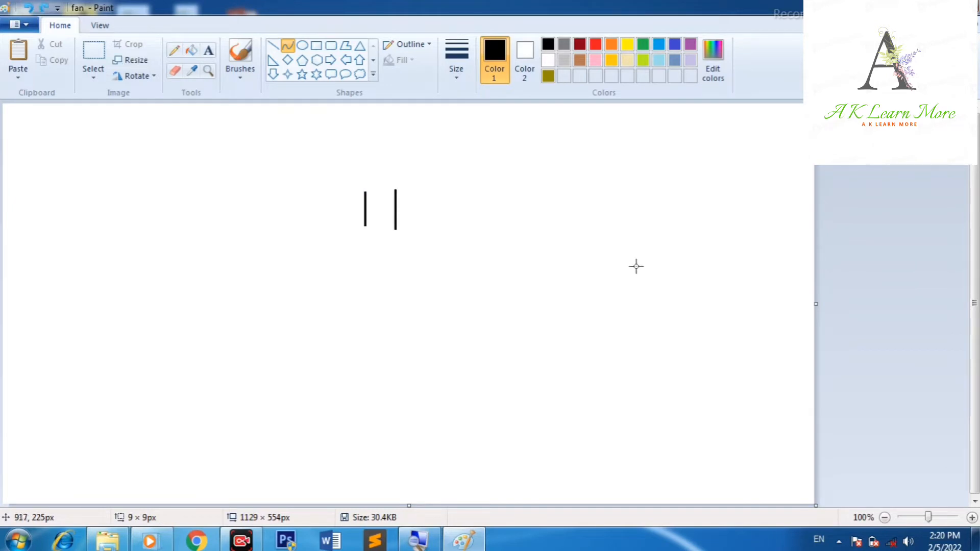
- Join the upper ends of the two vertical lines with an arched curve and delete their uneven lower ends
mouse_move(366, 192)
left_mouse_down()
mouse_move(400, 191)
mouse_move(369, 183)
mouse_move(397, 181)
left_mouse_up()
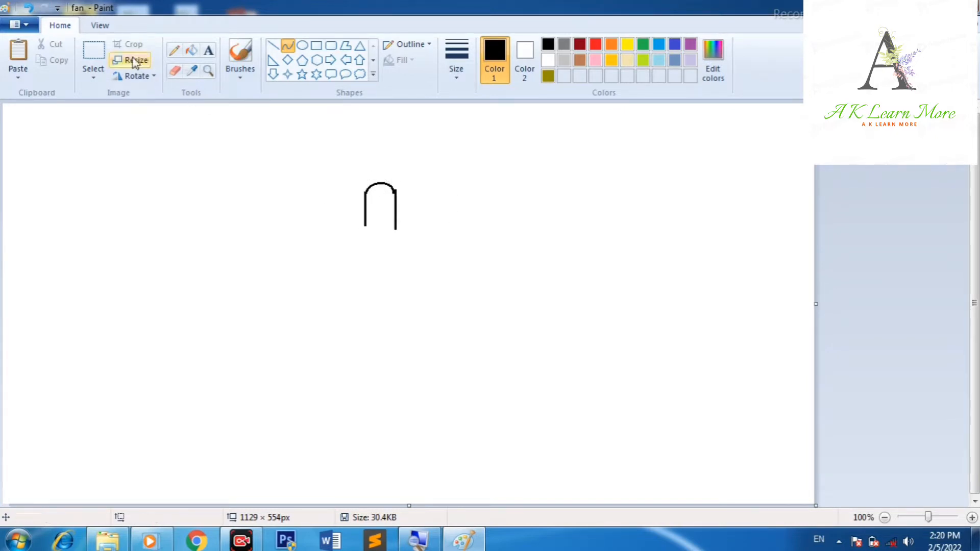
left_click(93, 51)
left_click_drag(359, 213, 422, 237)
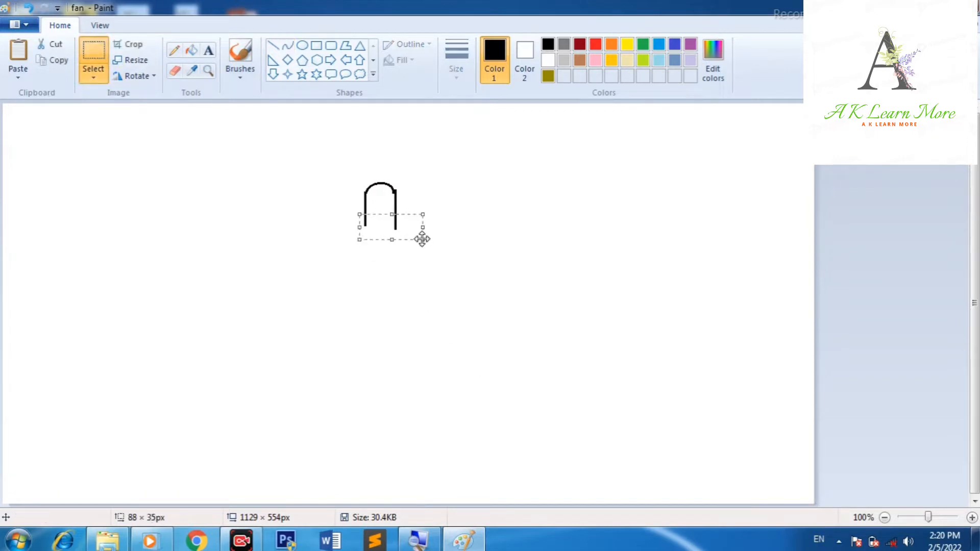
key("Delete")
- Close the lower end of the fan's ceiling cap with a downward-bulging curve between the two vertical lines
left_click(288, 45)
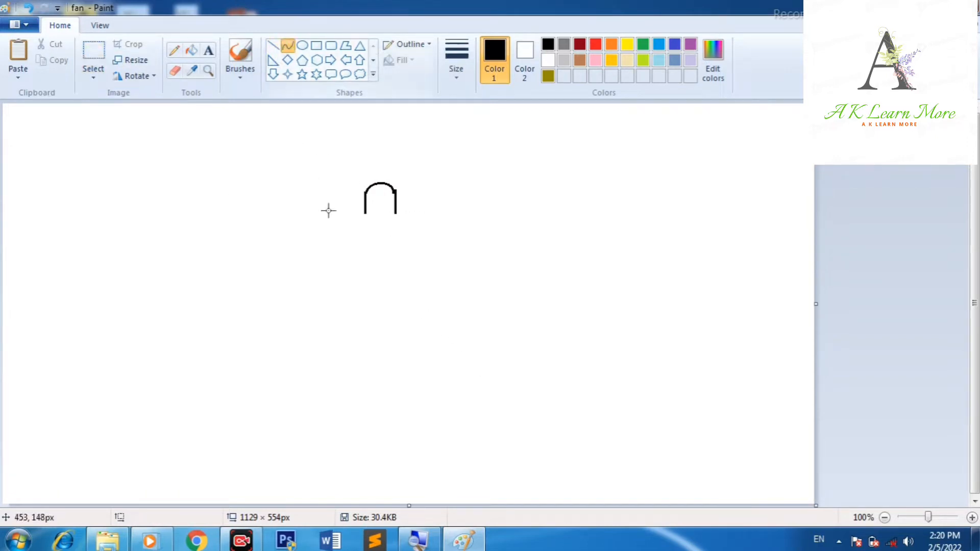
mouse_move(365, 212)
left_mouse_down()
mouse_move(408, 213)
mouse_move(369, 221)
mouse_move(388, 227)
left_mouse_up()
left_click(488, 275)
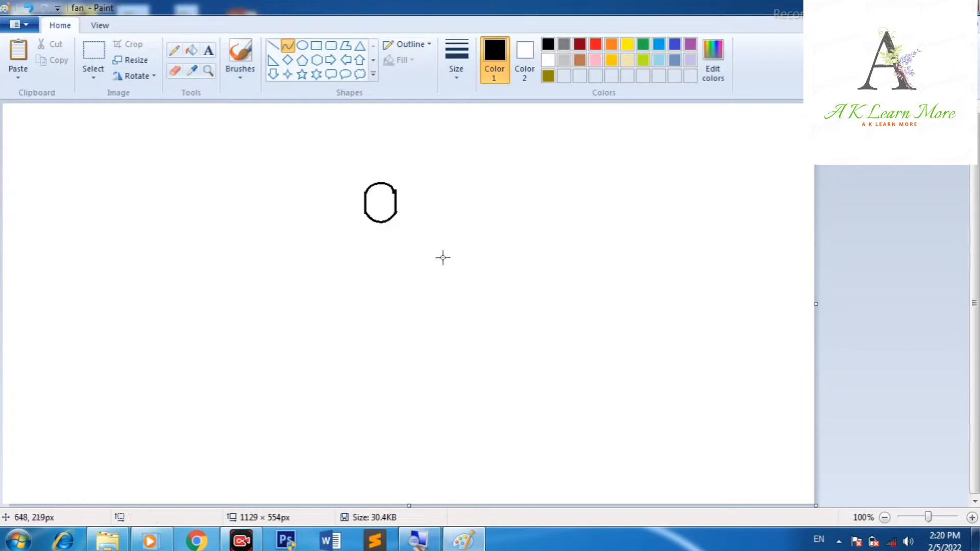
- Draw two close parallel vertical lines down from the ceiling cap to form the fan's rod
left_click(273, 45)
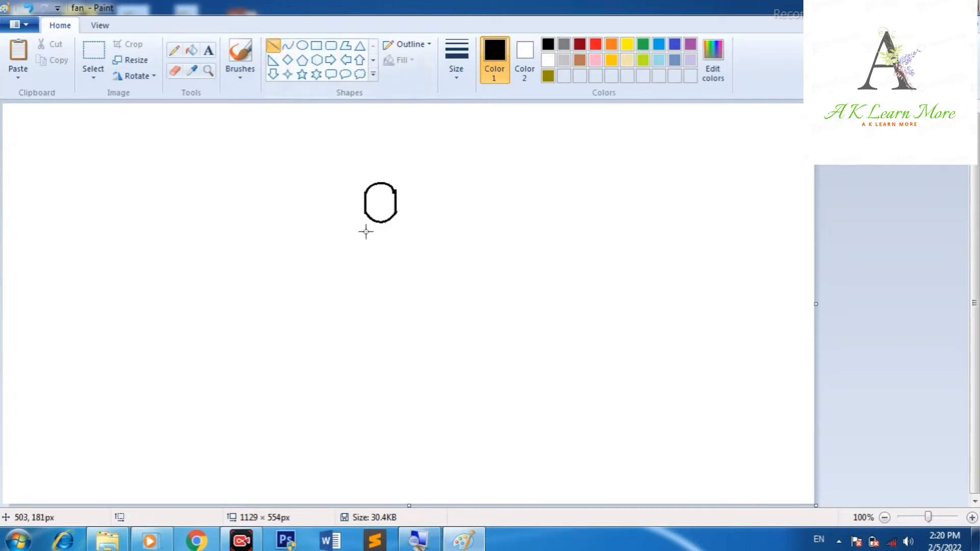
left_click_drag(377, 221, 377, 274)
left_click(401, 224)
left_click_drag(385, 223, 384, 274)
left_click(425, 254)
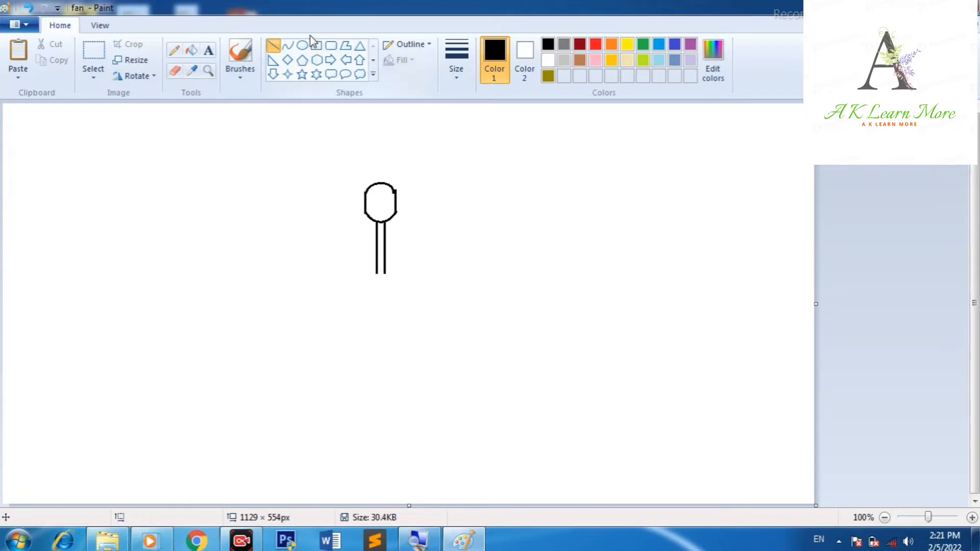
- Draw two small stacked arcs at the rod's lower end, about 33 × 11 px and a smaller one about 19 × 11 px above it
left_click(288, 46)
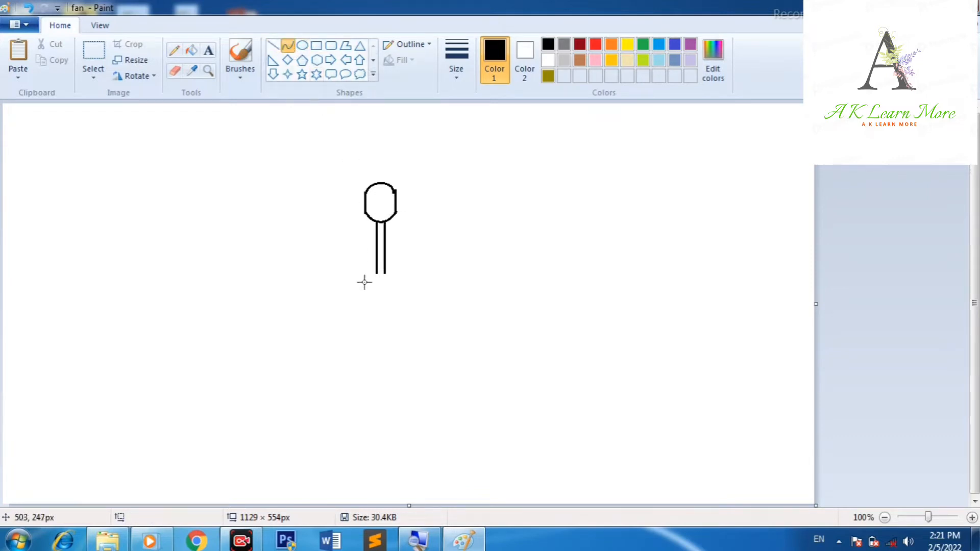
left_click_drag(365, 282, 381, 282)
left_click(383, 276)
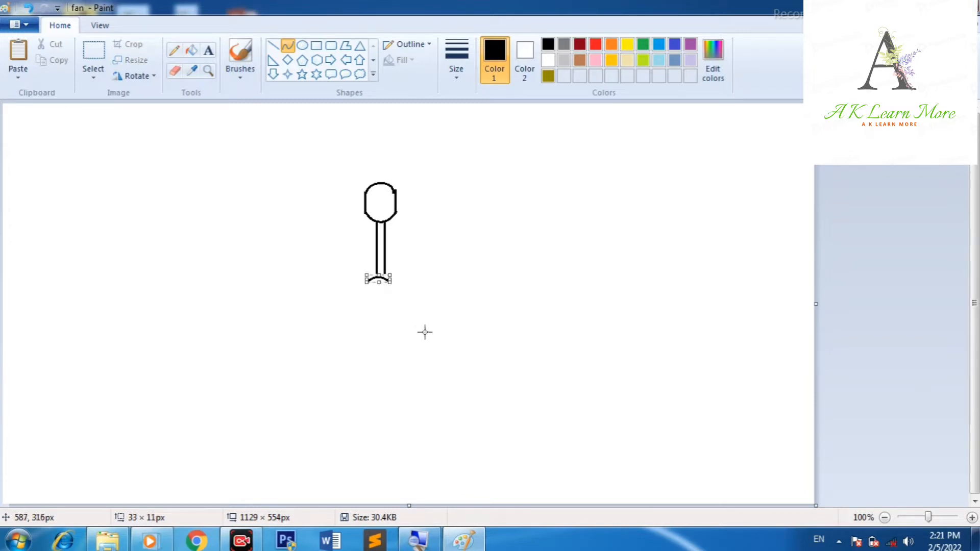
left_click(443, 231)
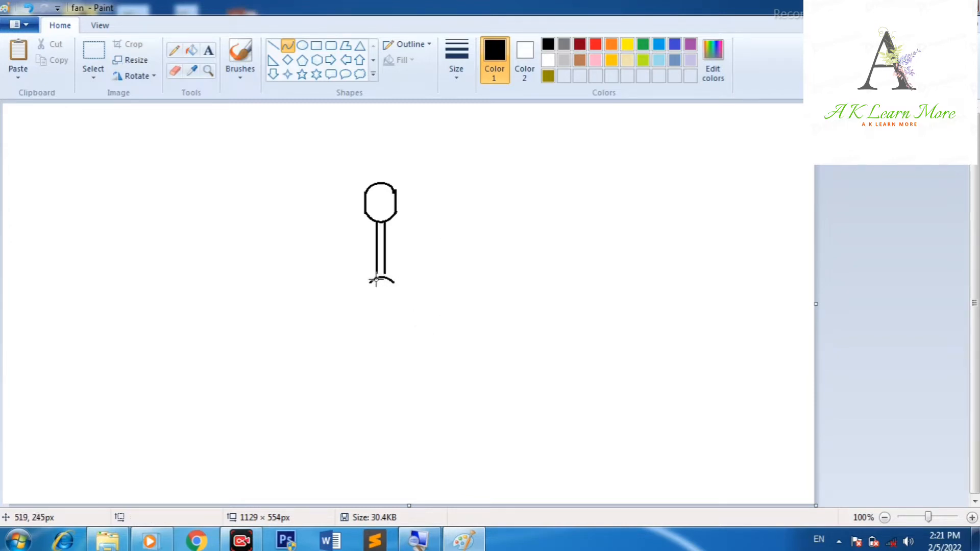
mouse_move(376, 280)
left_mouse_down()
mouse_move(385, 278)
mouse_move(378, 269)
mouse_move(401, 273)
left_mouse_up()
left_click_drag(384, 271, 380, 266)
left_click(385, 269)
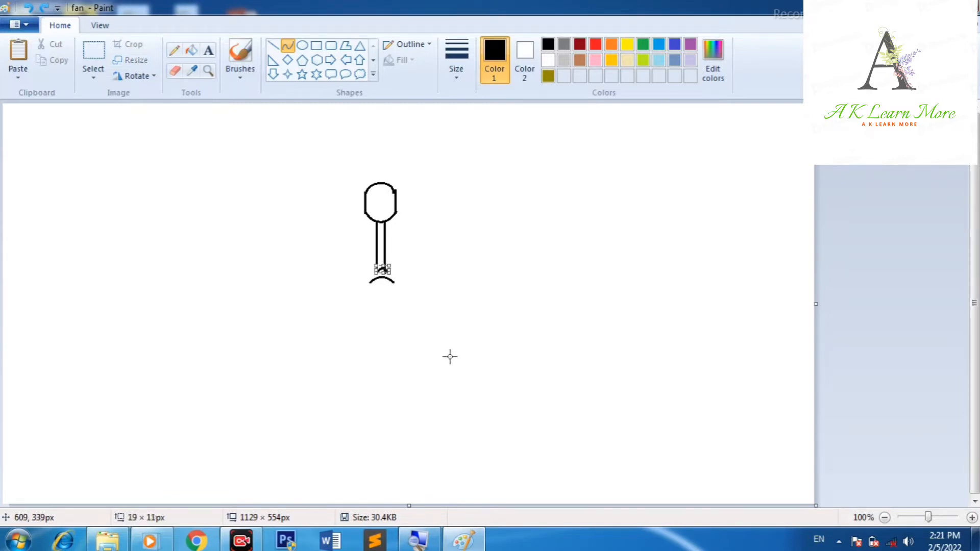
left_click(482, 265)
- Draw a wide horizontal ellipse directly below the arcs as the fan's motor housing
left_click(174, 50)
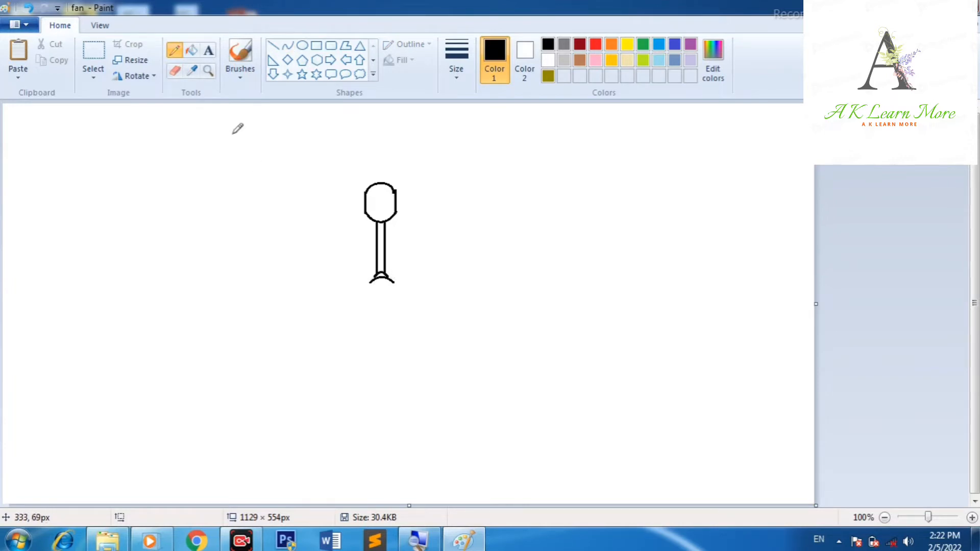
left_click(303, 45)
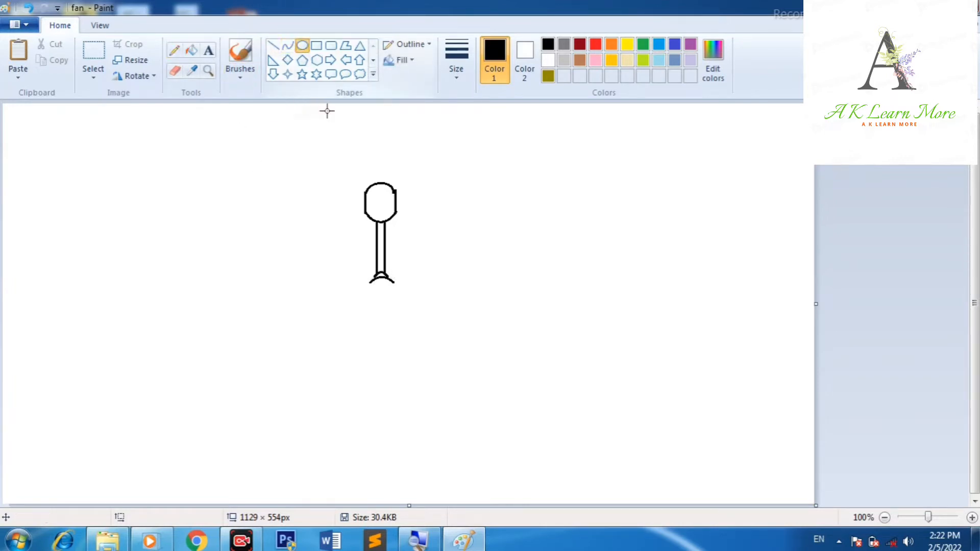
left_click_drag(320, 281, 391, 299)
left_click(493, 301)
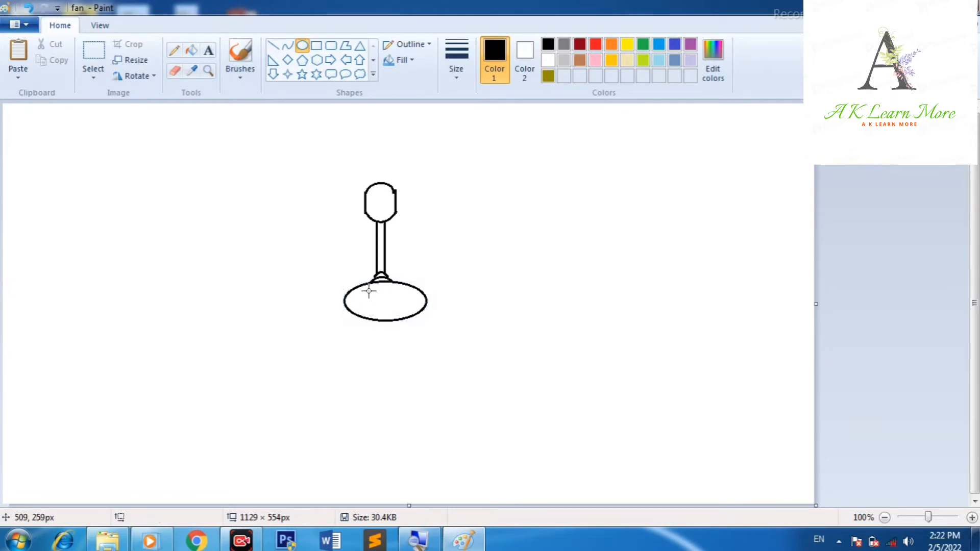
- Place an ellipse about 89 × 44 px inside the motor housing, near its lower edge, and a small one about 26 × 16 px at its centre
left_click_drag(365, 287, 429, 320)
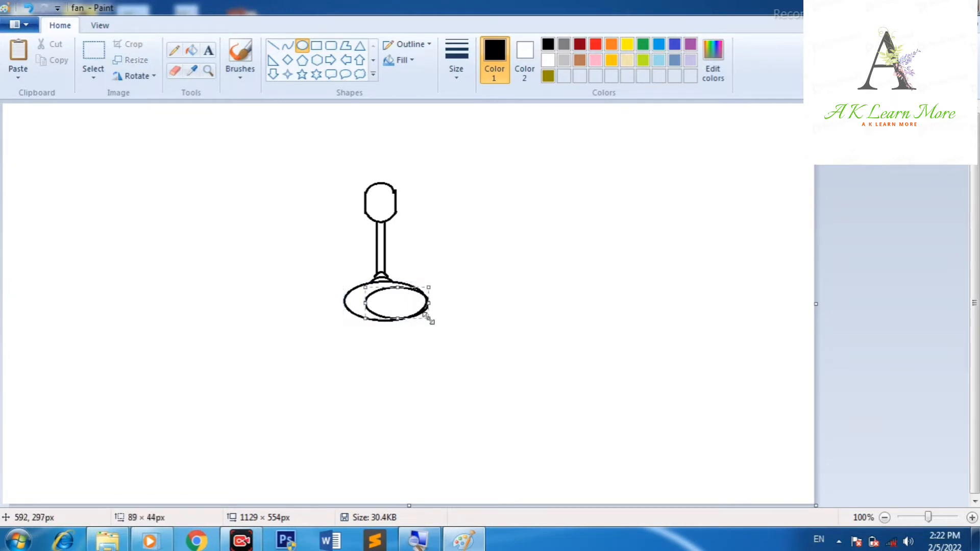
key("Left")
key("Left")
key("Left")
key("Left")
key("Left")
key("Left")
key("Left")
key("Left")
key("Left")
key("Left")
key("Left")
key("Left")
key("Left")
key("Left")
key("Left")
key("Left")
key("Left")
key("Left")
key("Right")
key("Down")
key("Down")
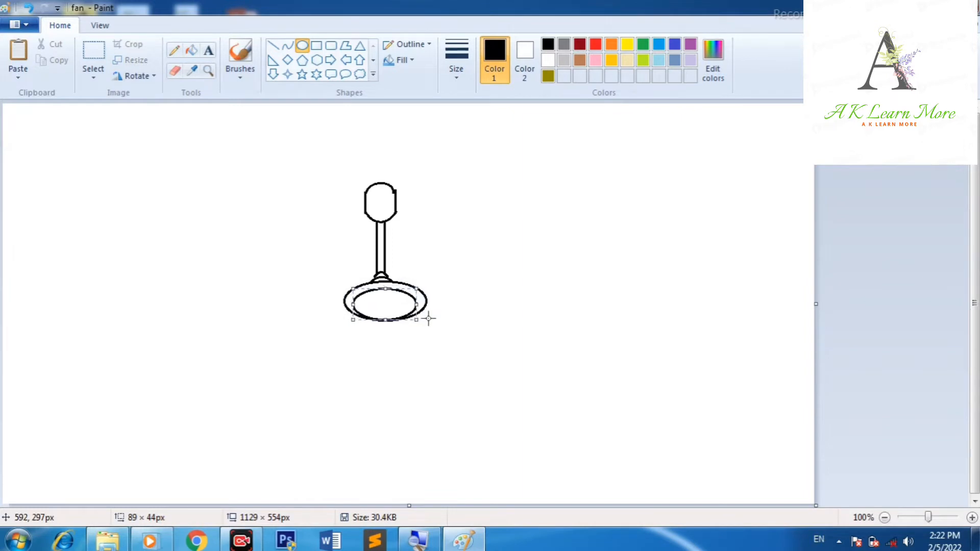
key("Right")
key("Right")
key("Right")
key("Down")
key("Down")
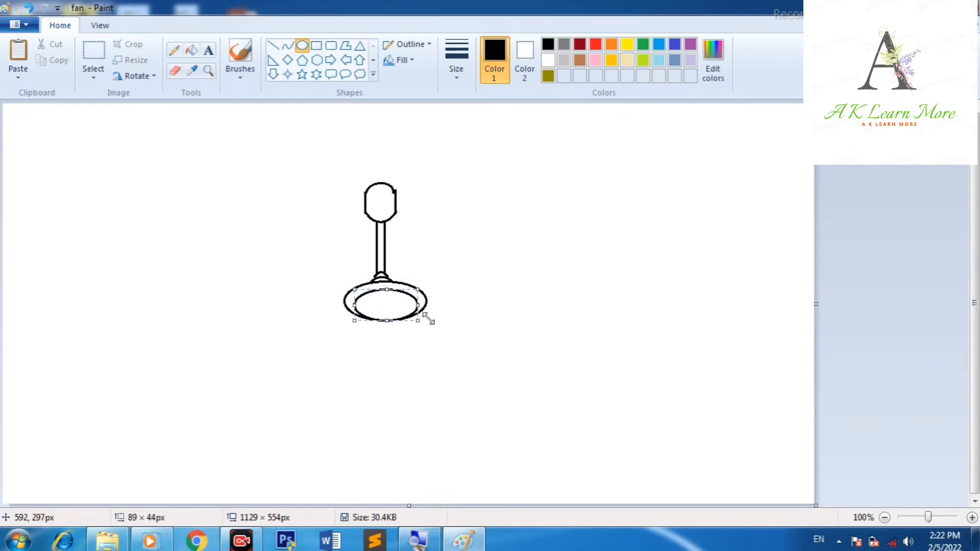
left_click(478, 289)
left_click_drag(377, 302, 392, 311)
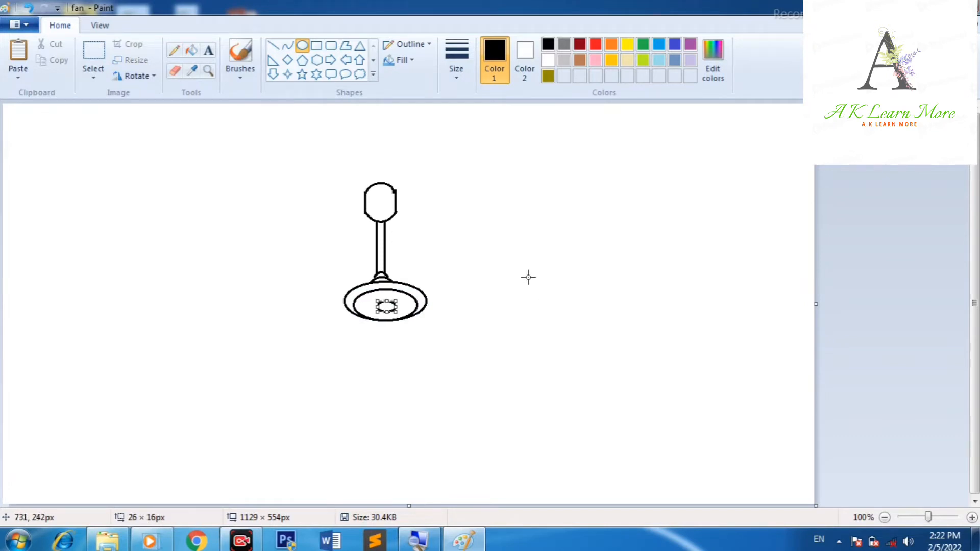
left_click(529, 277)
- Draw the downward fan blade with two diverging lines below the motor housing and a rounded curve closing its tip
left_click(273, 45)
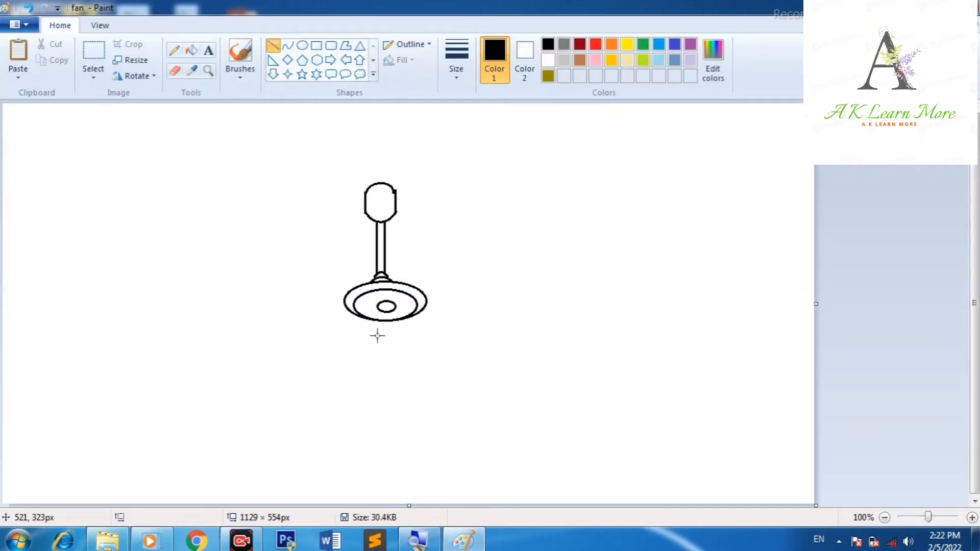
mouse_move(374, 320)
left_mouse_down()
mouse_move(368, 390)
mouse_move(369, 381)
left_mouse_up()
left_click_drag(389, 321, 398, 382)
left_click(285, 49)
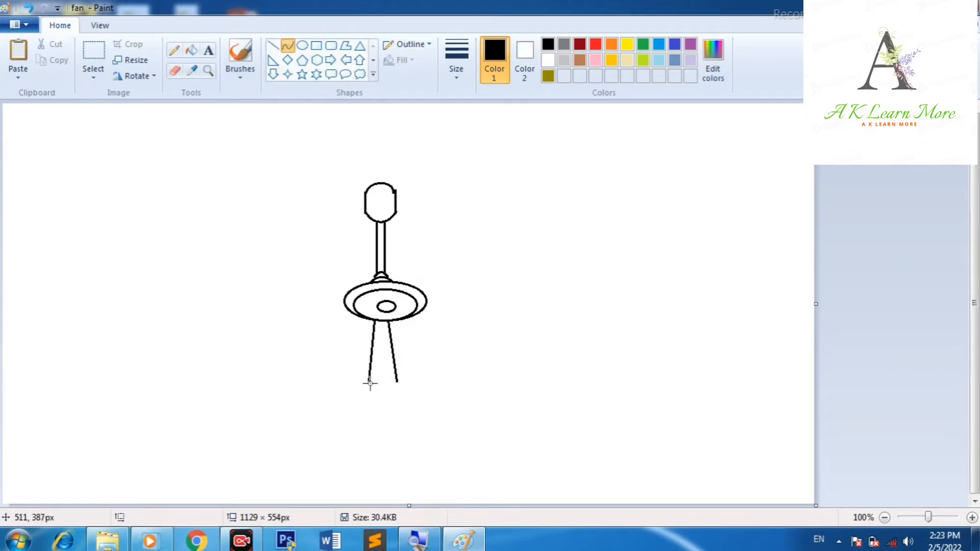
left_click_drag(369, 384, 388, 398)
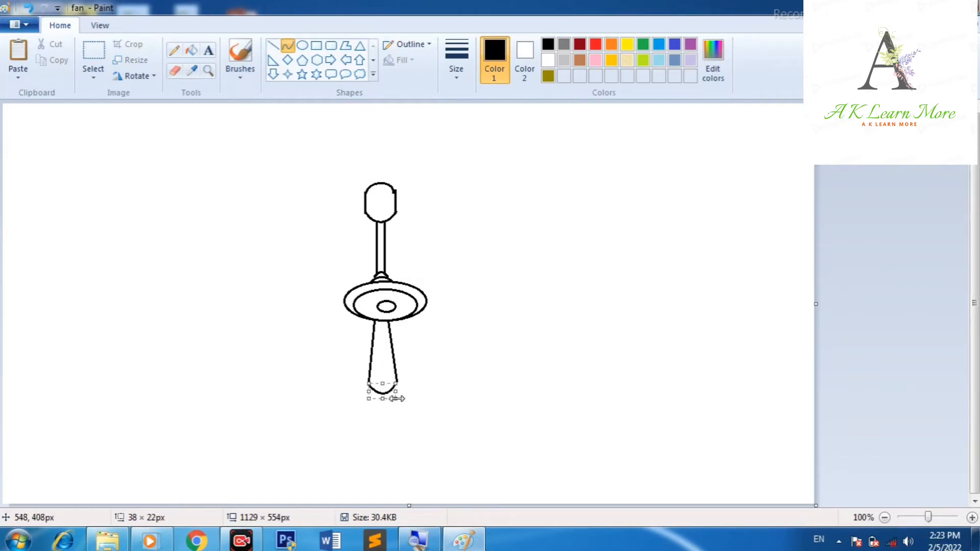
left_click(450, 359)
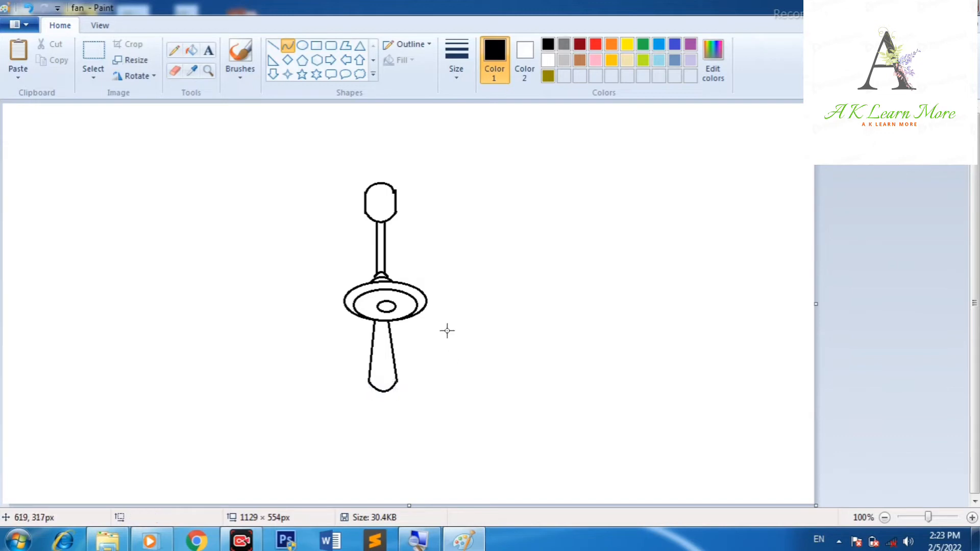
- Draw the right fan blade with two widening lines, about 127 × 11 px and 109 × 29 px, and a rounded curve closing its tip
left_click(273, 45)
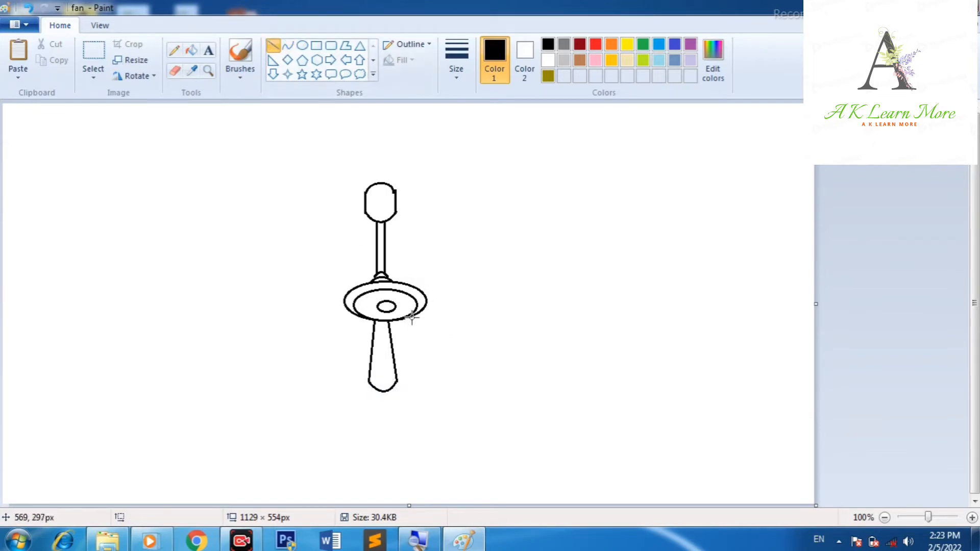
left_click_drag(424, 309, 516, 302)
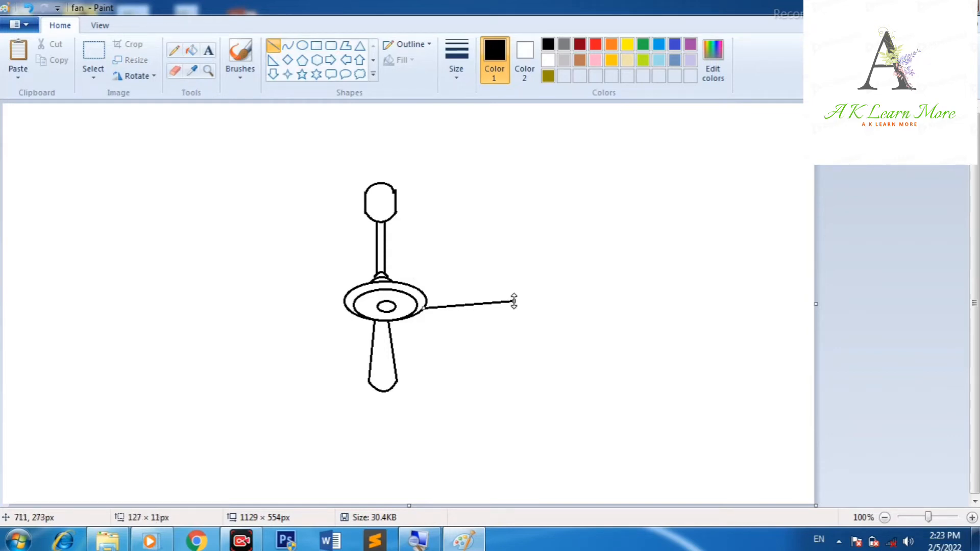
left_click(461, 292)
mouse_move(427, 294)
left_mouse_down()
mouse_move(453, 271)
mouse_move(502, 275)
left_mouse_up()
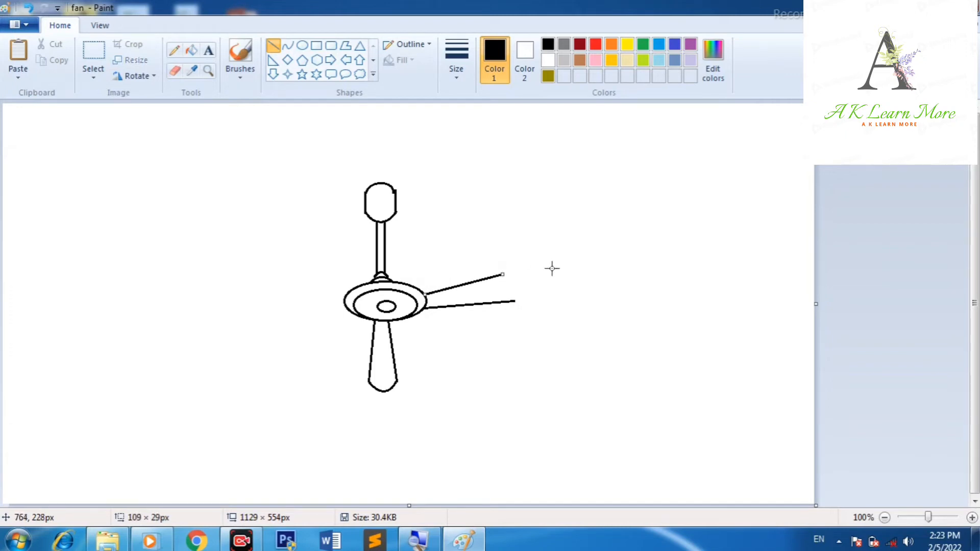
left_click(527, 281)
left_click(288, 45)
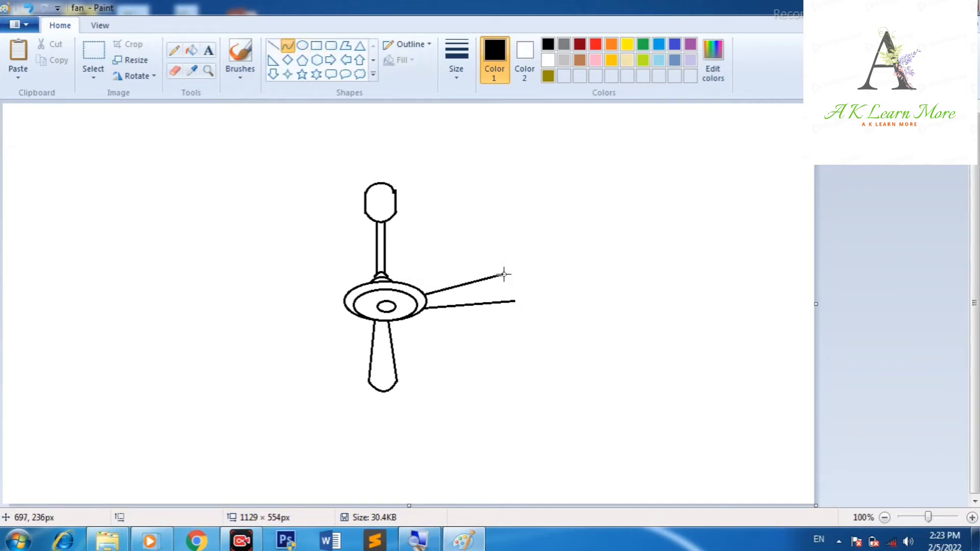
mouse_move(504, 275)
left_mouse_down()
mouse_move(514, 312)
mouse_move(509, 281)
mouse_move(520, 277)
mouse_move(518, 291)
mouse_move(527, 285)
left_mouse_up()
left_click(289, 330)
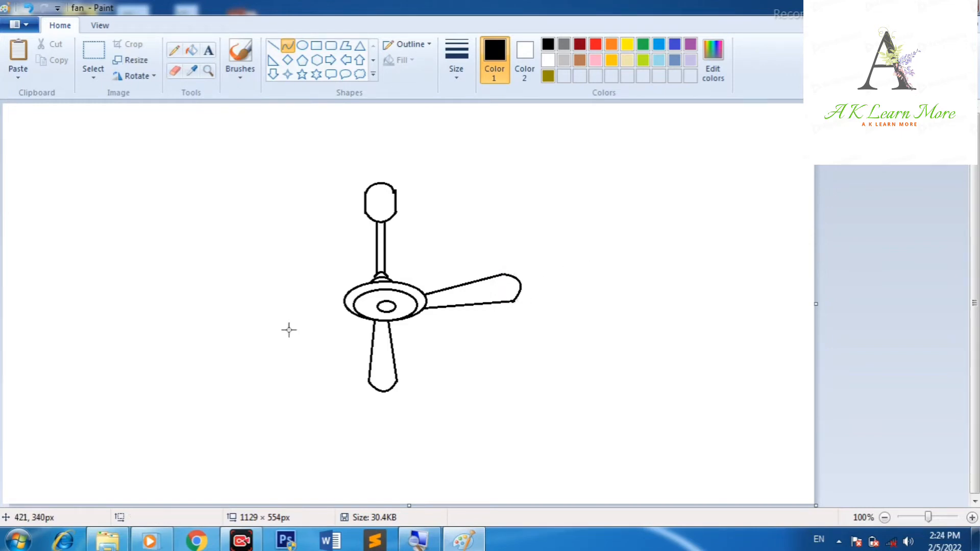
- Draw the left fan blade's edges as two diverging lines from the motor housing, the upper one about 89 × 57 px
left_click(272, 46)
mouse_move(345, 302)
left_mouse_down()
mouse_move(284, 269)
mouse_move(262, 271)
left_mouse_up()
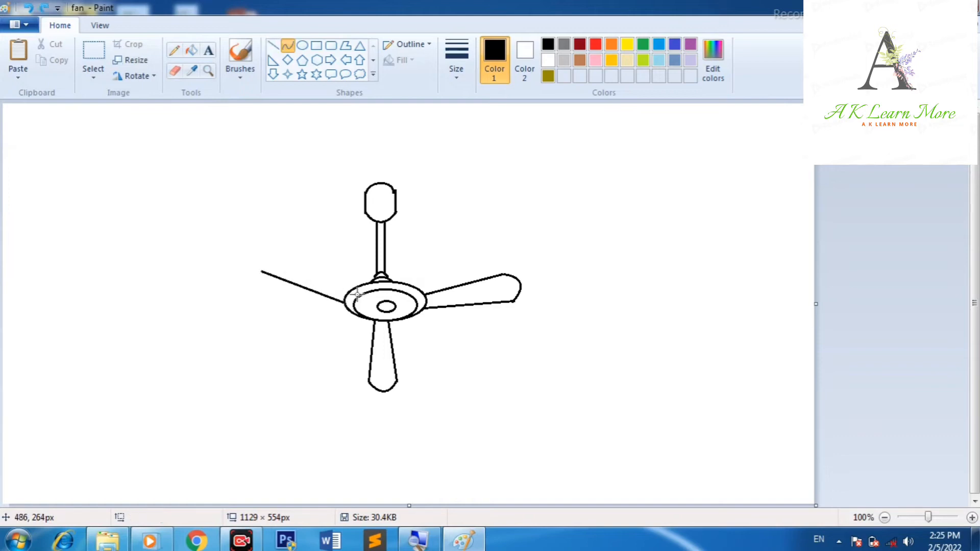
left_click_drag(348, 294, 275, 256)
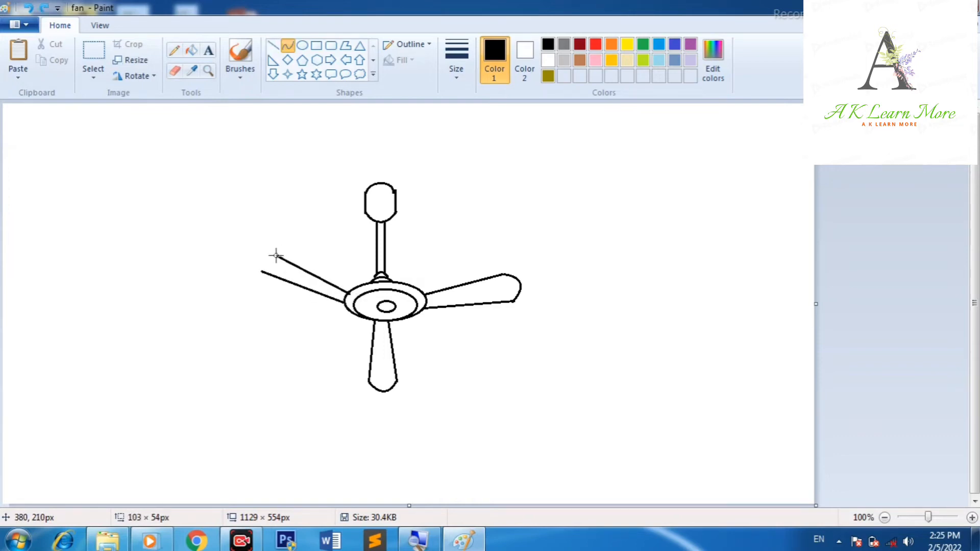
key("ctrl+z")
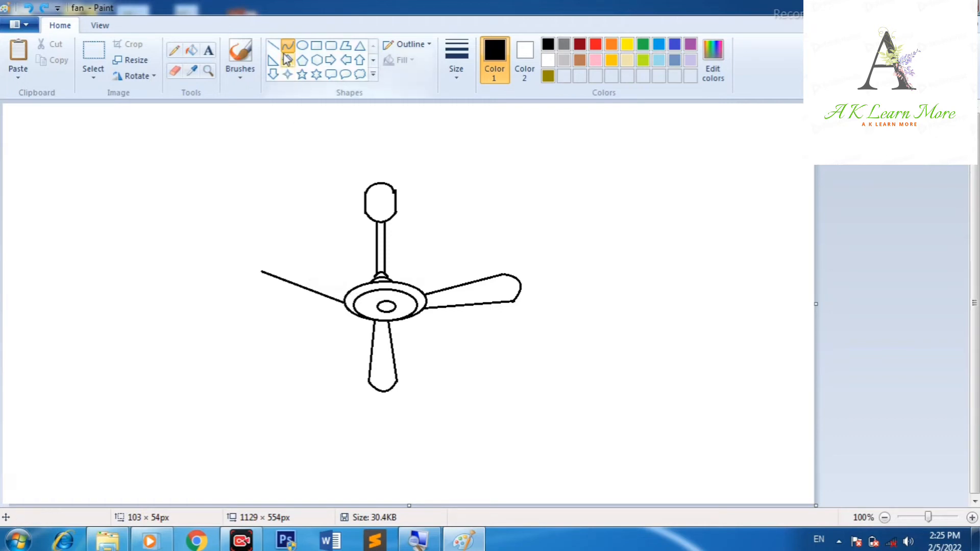
left_click(273, 45)
left_click_drag(347, 293, 285, 253)
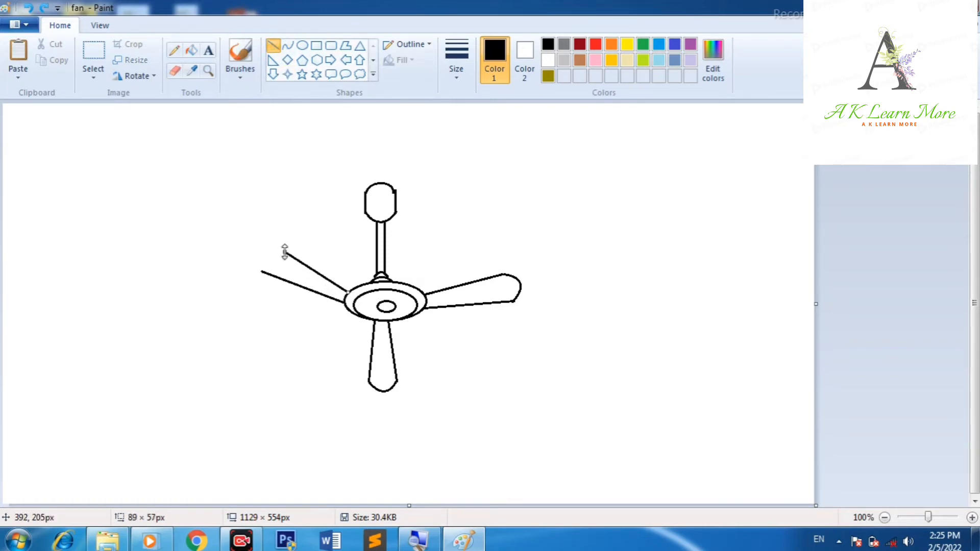
- Close the left fan blade's tip with a rounded curve about 47 × 38 px
left_click(287, 45)
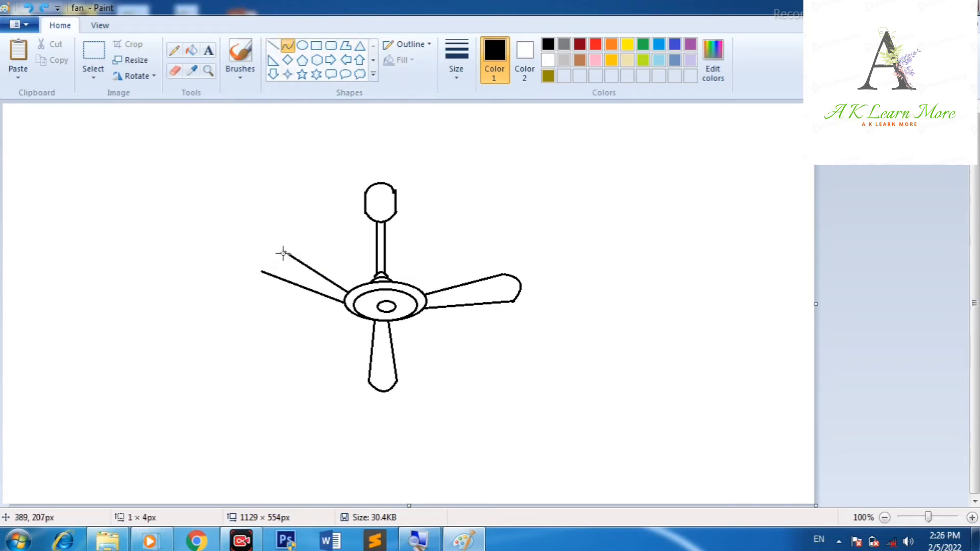
left_click_drag(283, 254, 252, 254)
key("Up")
key("Up")
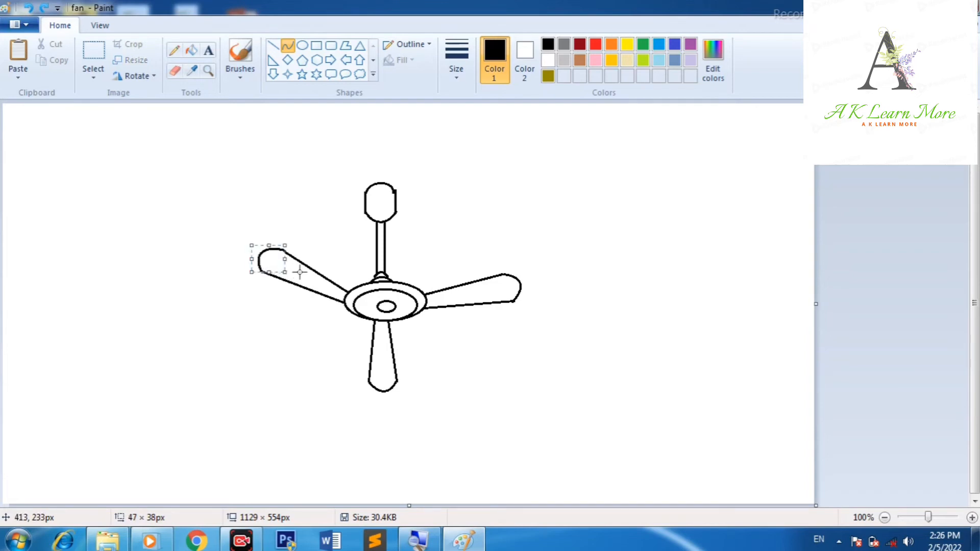
left_click(308, 202)
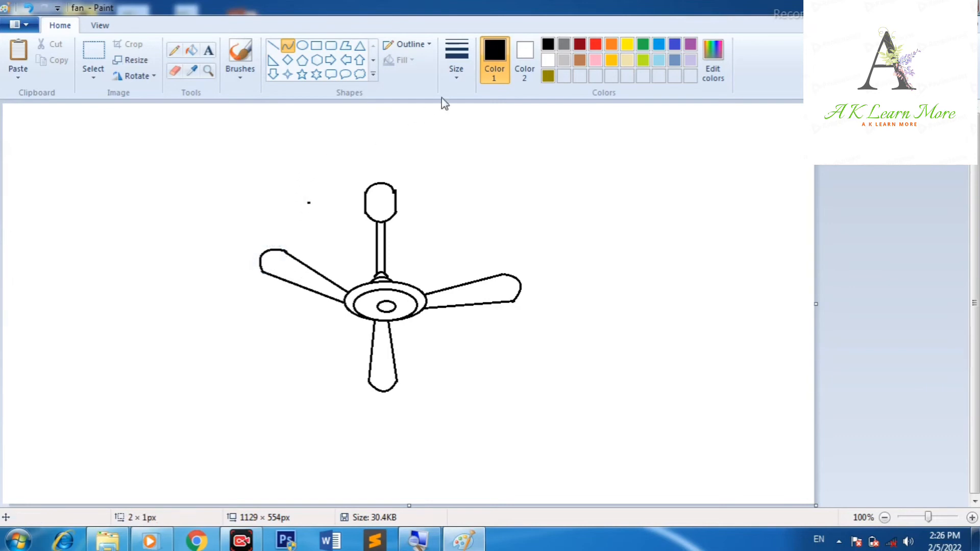
- Define a dark brown drawing colour with hue 20, saturation 170 and luminance 53 (RGB 97, 56, 16)
left_click(713, 61)
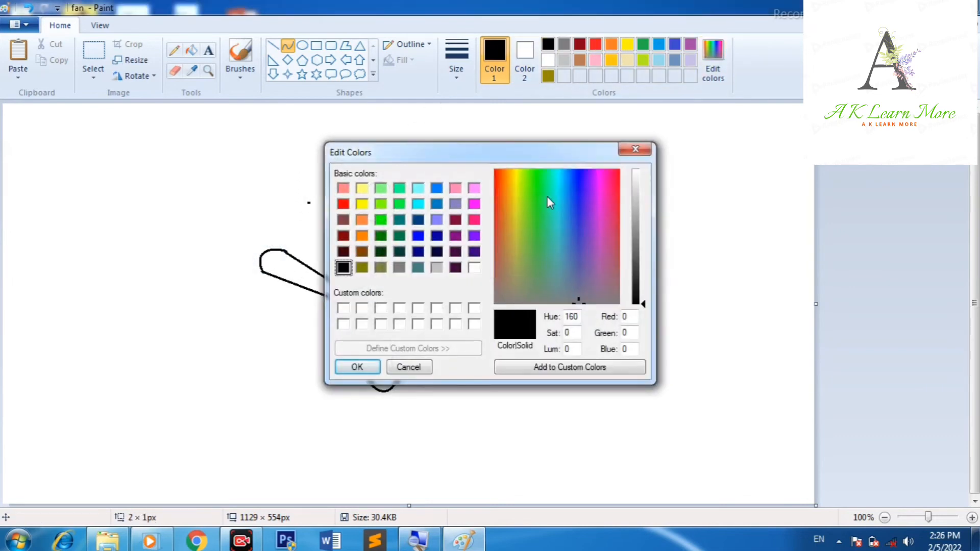
left_click_drag(508, 187, 505, 209)
left_click(641, 259)
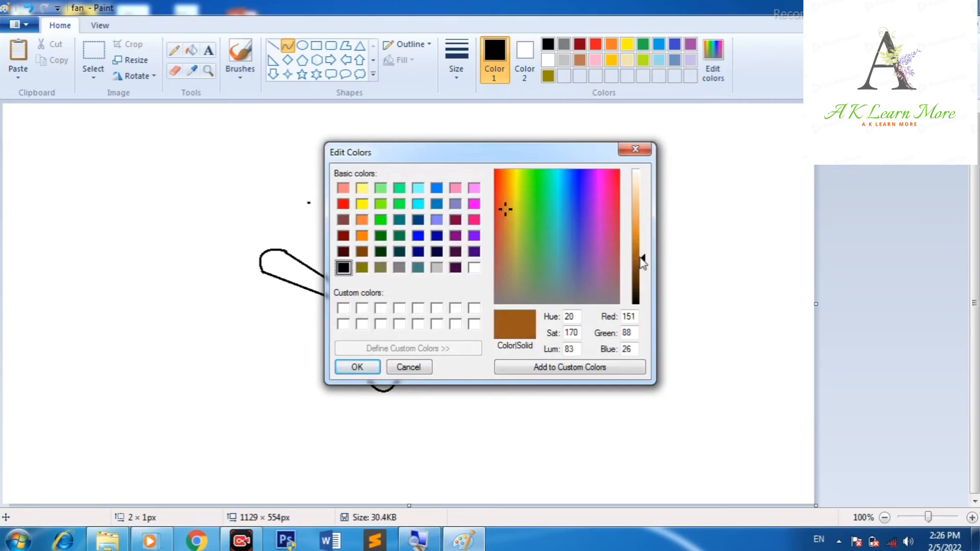
left_click_drag(643, 262, 642, 281)
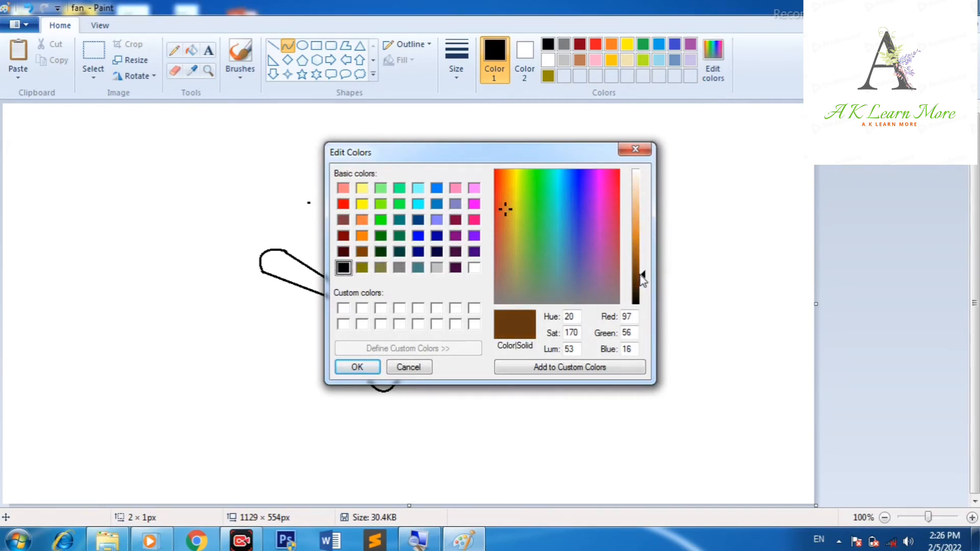
left_click(357, 367)
- Fill all three fan blades with the dark brown colour
left_click(191, 50)
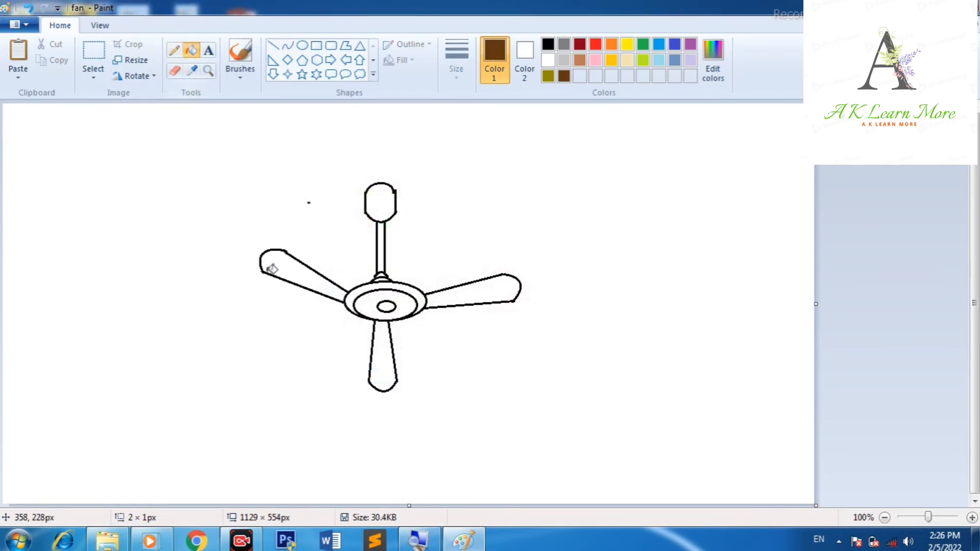
left_click(272, 263)
left_click(447, 299)
left_click(380, 357)
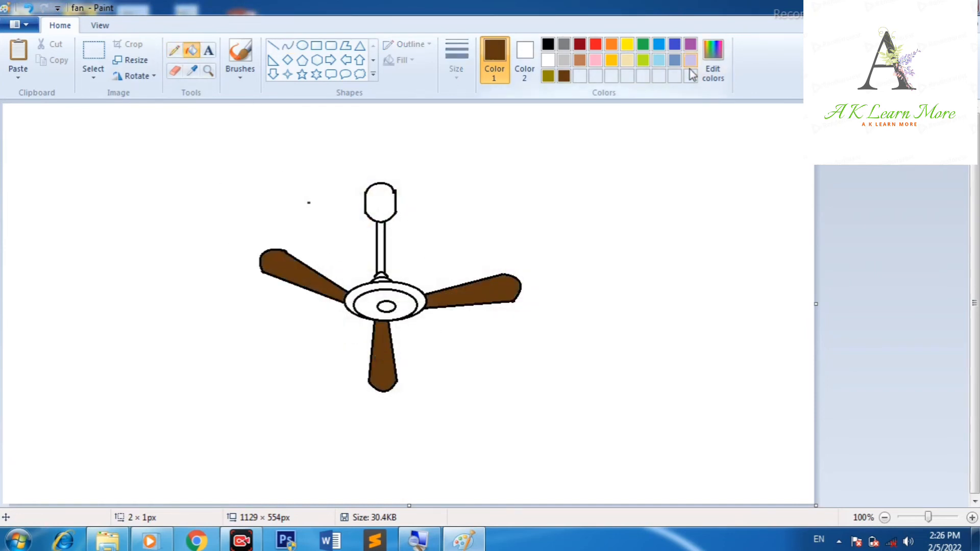
- Fill the motor housing's outer ring and small centre ellipse red, and the cap, rod, rod base and inner ellipse yellow
left_click(595, 44)
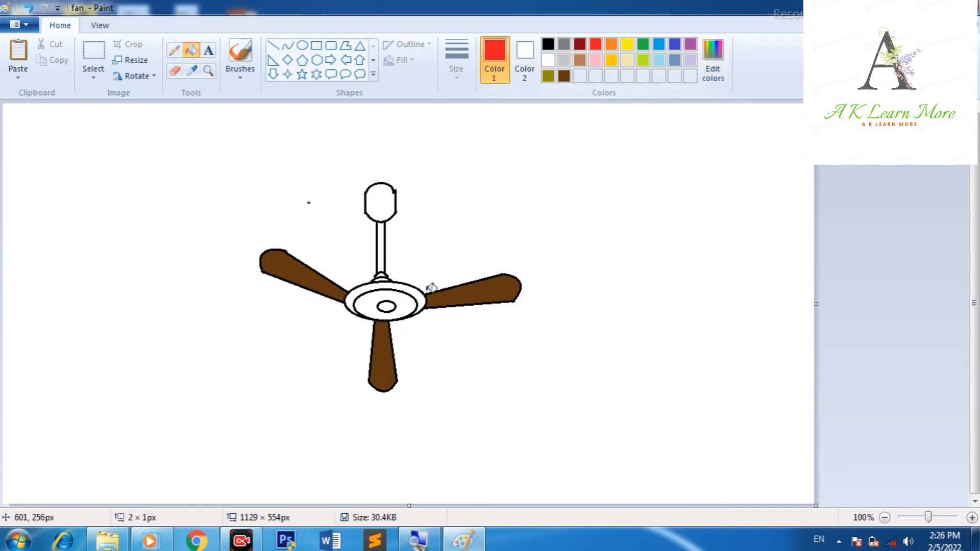
left_click(402, 284)
left_click(627, 45)
left_click(384, 207)
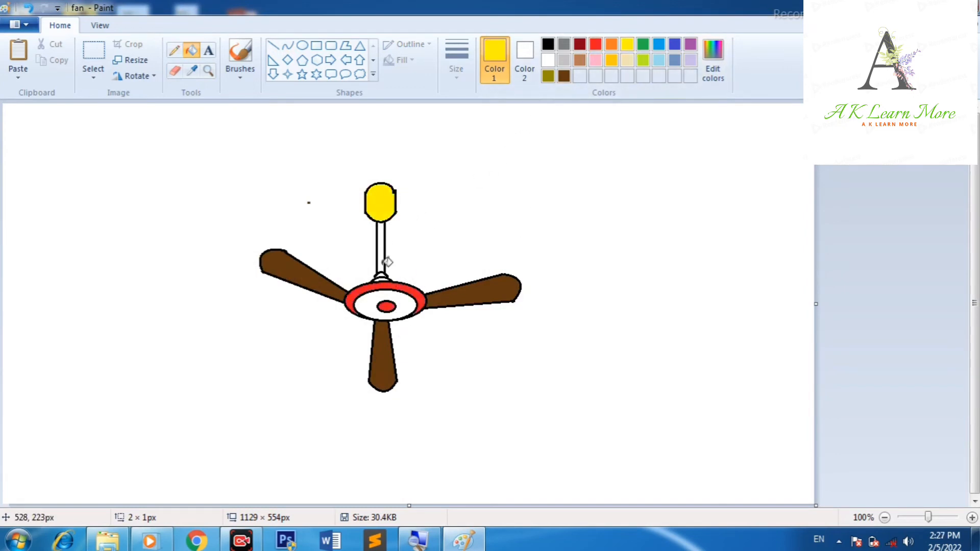
left_click(383, 269)
left_click(401, 302)
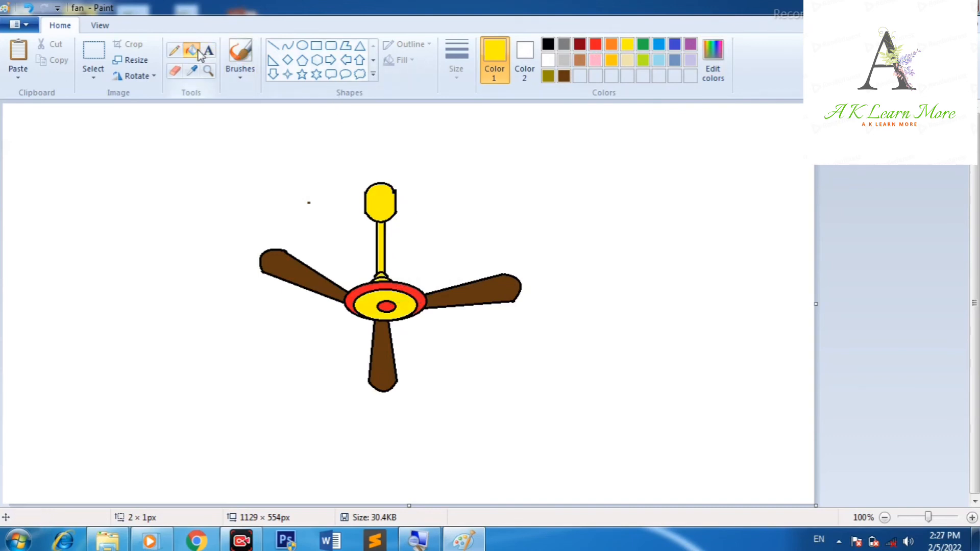
- Set up the Pencil tool with black for touching up the fan's outline
left_click(174, 50)
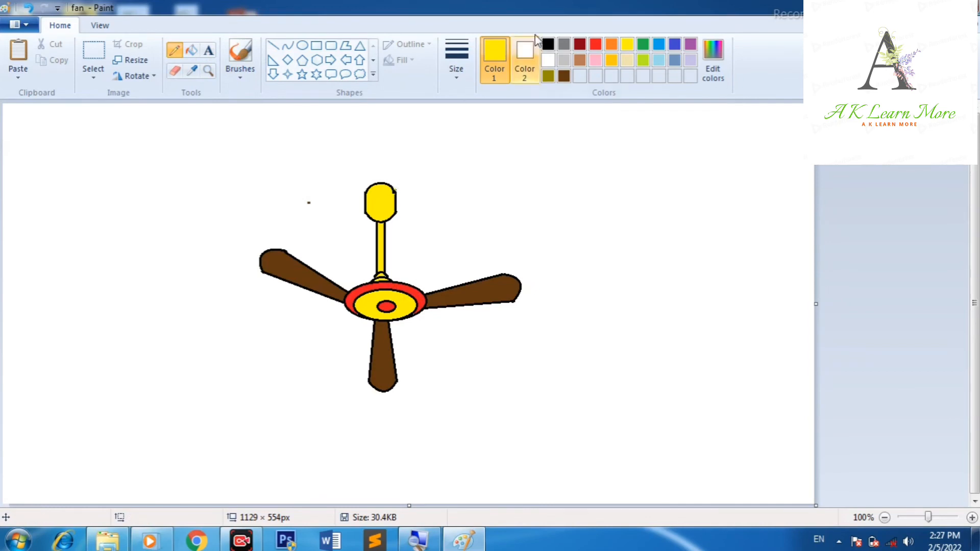
left_click(548, 44)
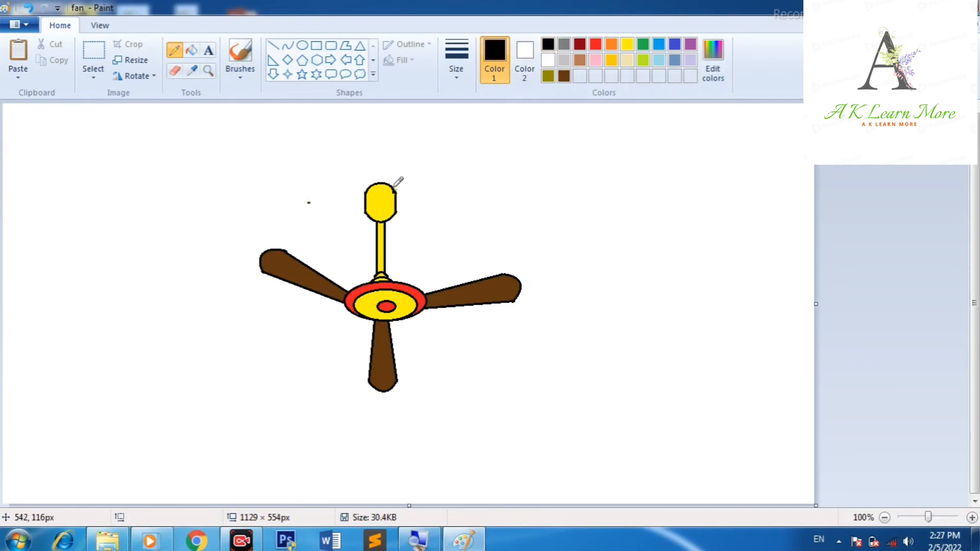